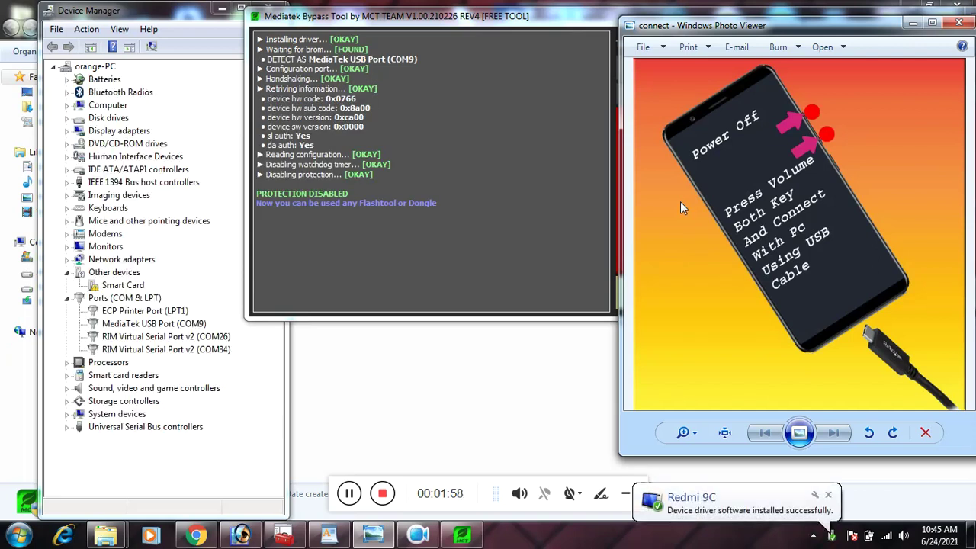
Minimize the connection picture, bring up the WordPad guide at step 6 and check the MediaTek USB port in Device Manager.
click(912, 23)
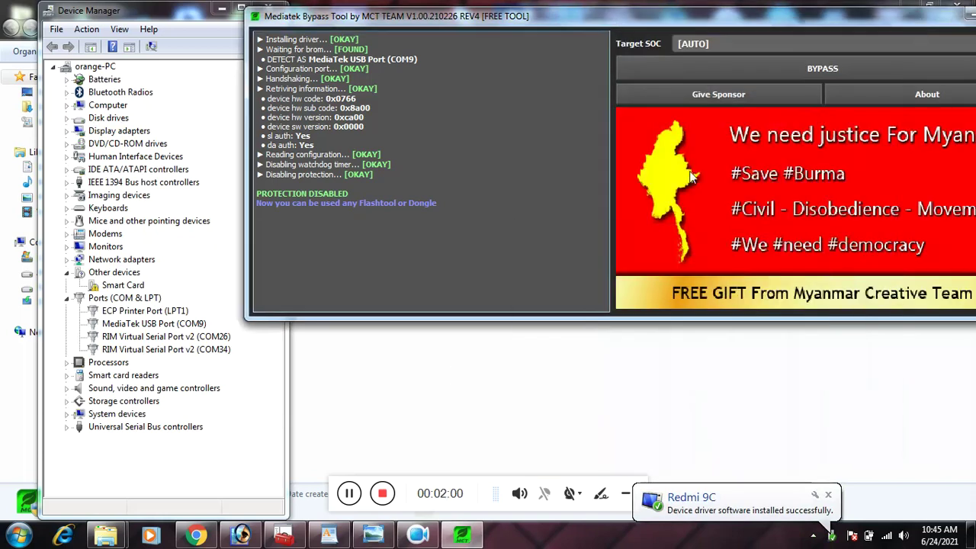
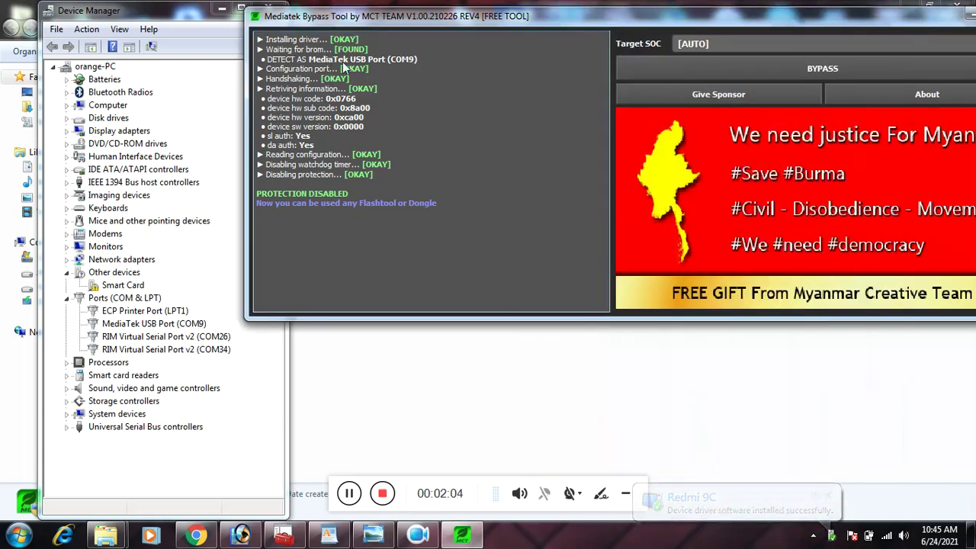
click(333, 538)
drag(597, 241, 816, 276)
drag(959, 255, 958, 369)
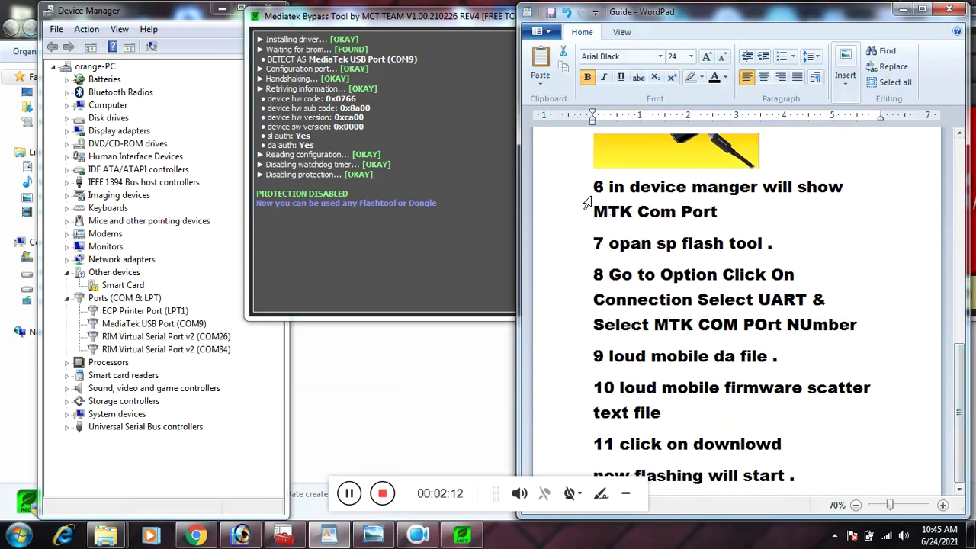
drag(594, 187, 768, 216)
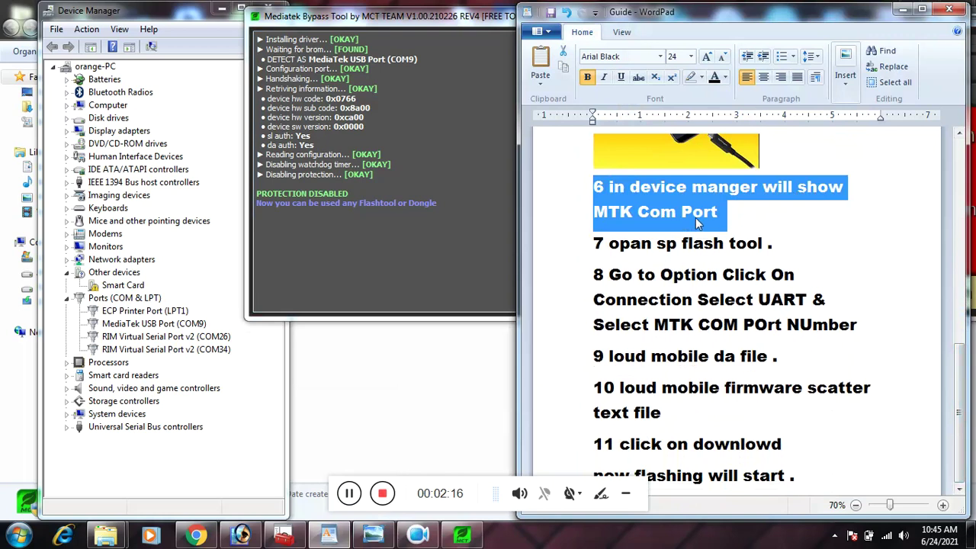
click(196, 325)
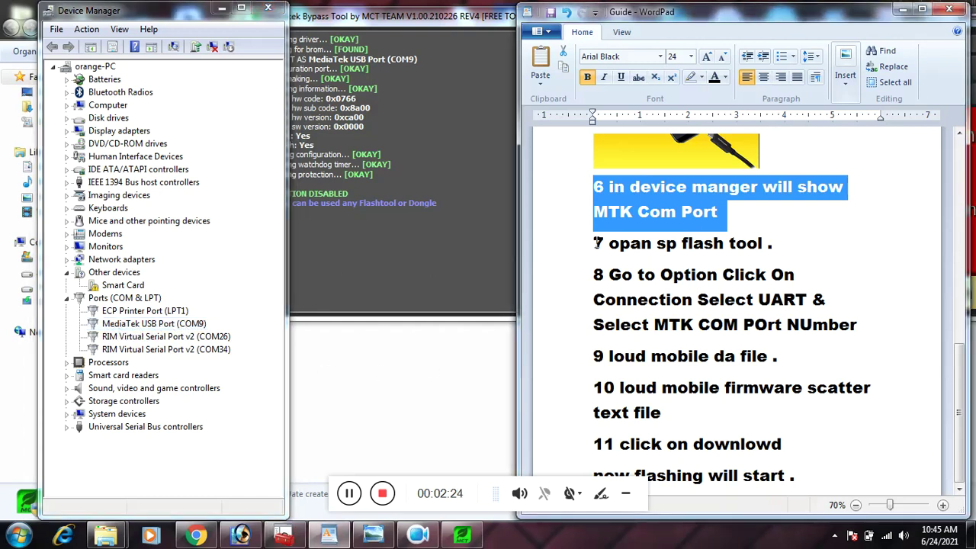
Following guide step 7, launch flash_tool from the SP_Flash_Tool_v5.2020_Win folder and cancel its initial file processing.
click(596, 243)
drag(596, 242, 777, 248)
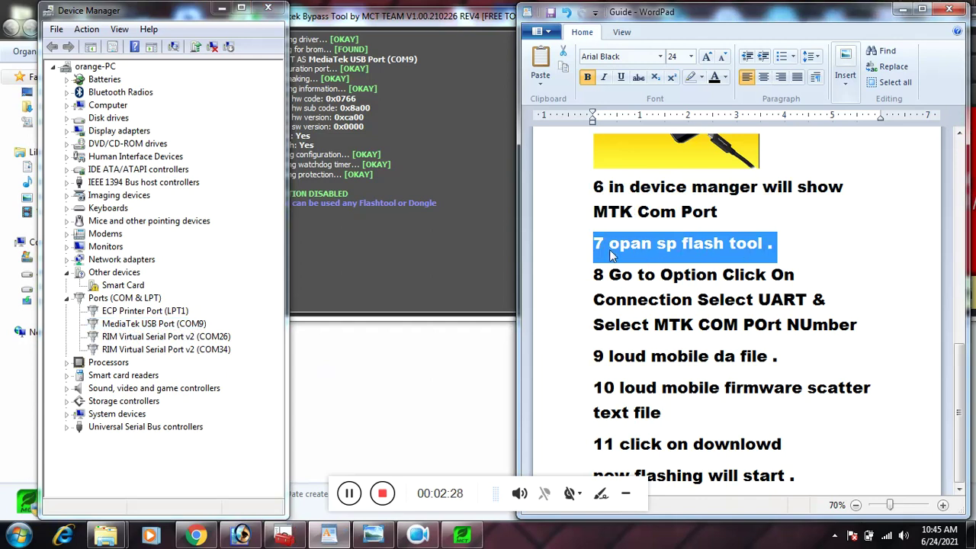
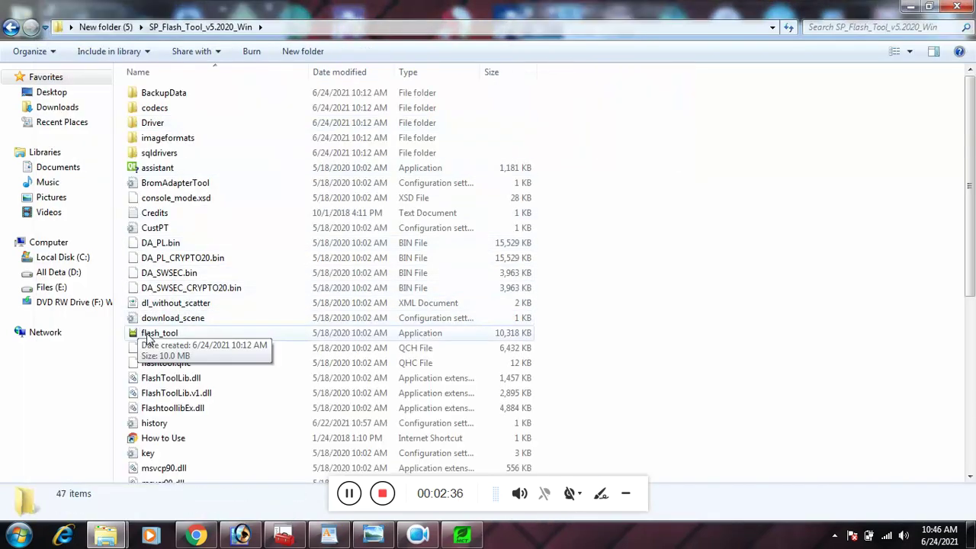
double_click(149, 336)
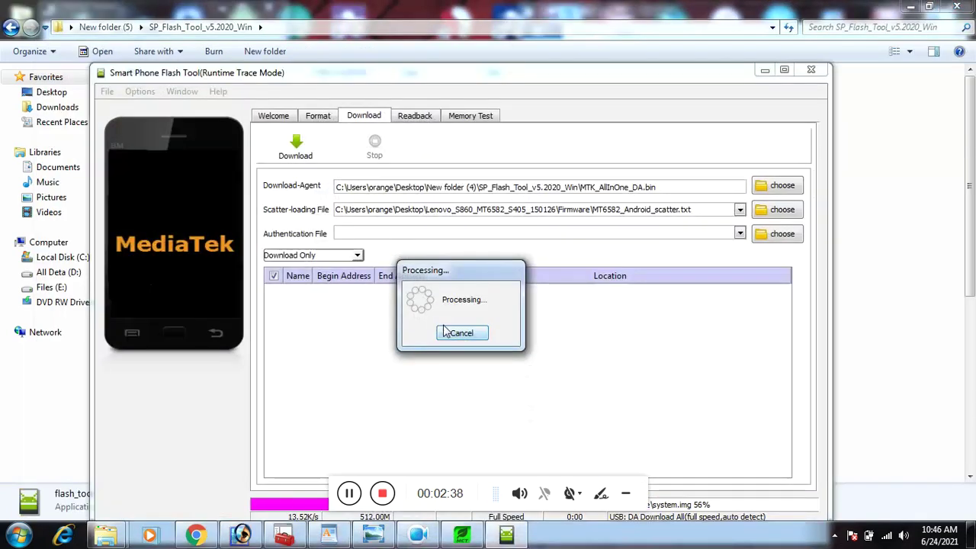
click(457, 332)
drag(392, 82, 310, 24)
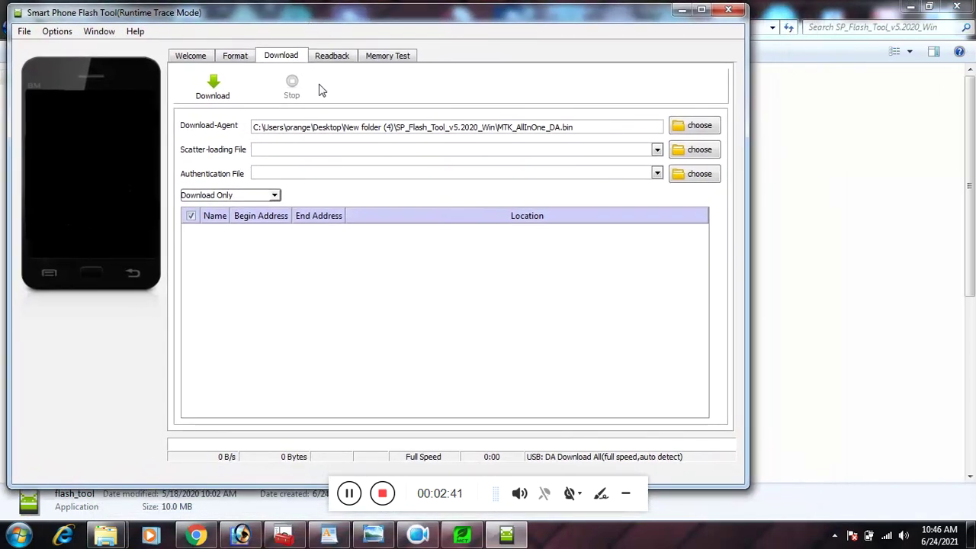
Read guide step 8 in WordPad and switch Smart Phone Flash Tool's connection setting to UART.
click(329, 538)
click(596, 274)
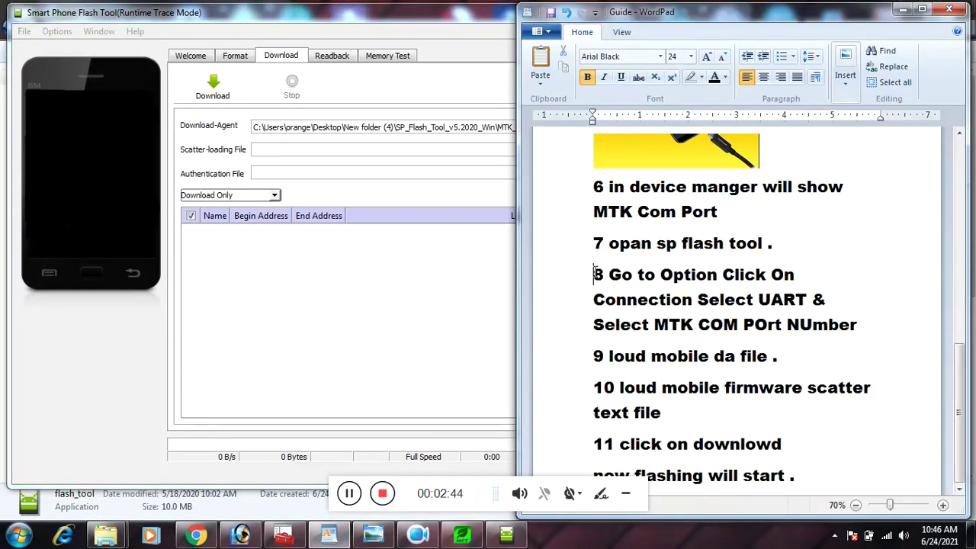
drag(596, 275, 796, 276)
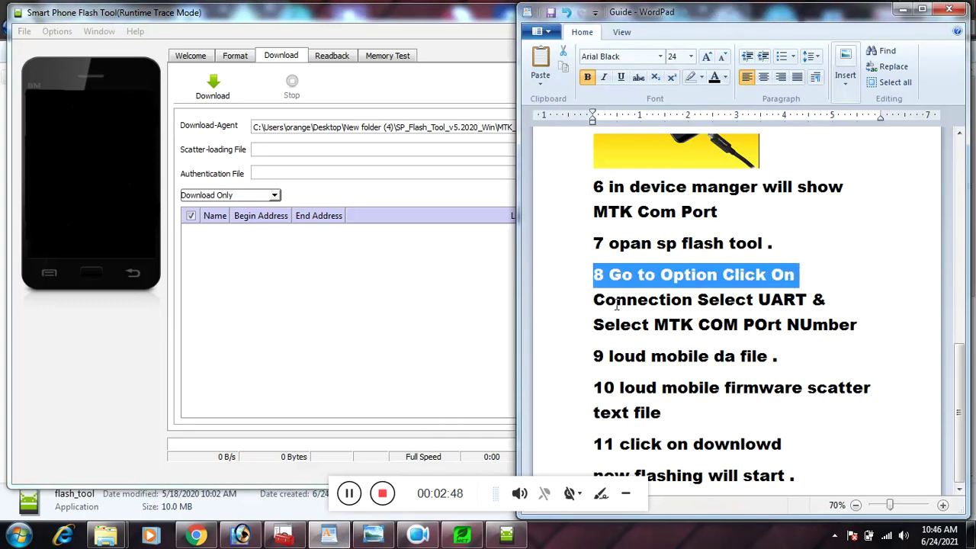
drag(607, 303, 827, 305)
click(588, 328)
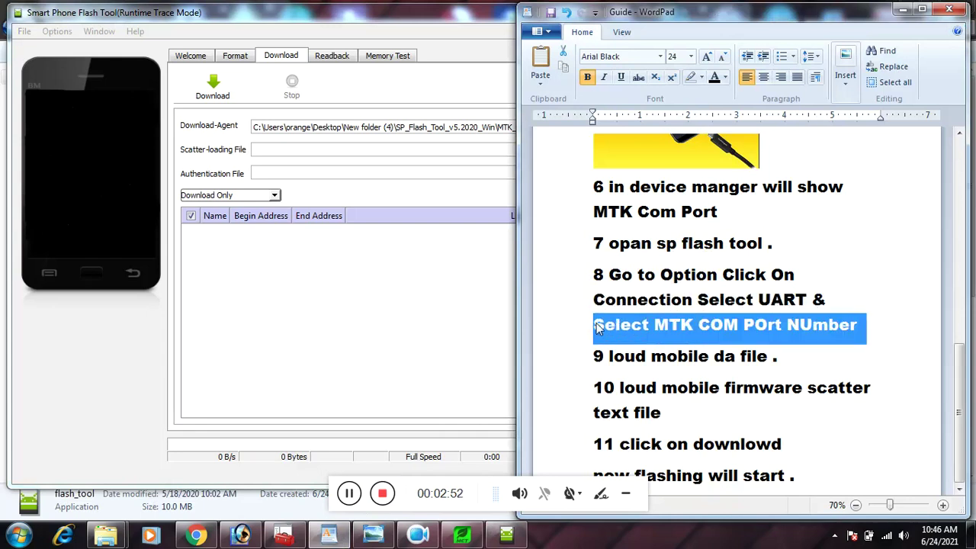
click(343, 318)
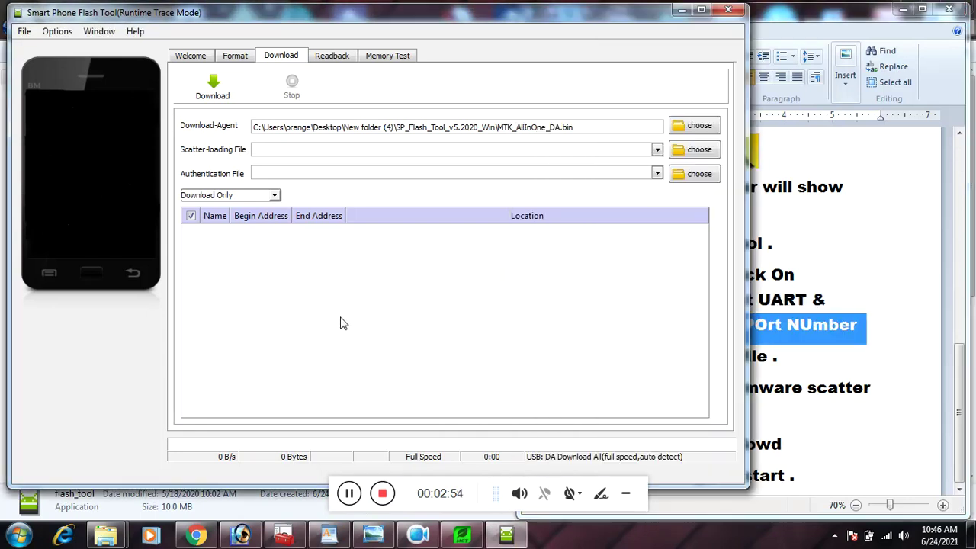
click(55, 34)
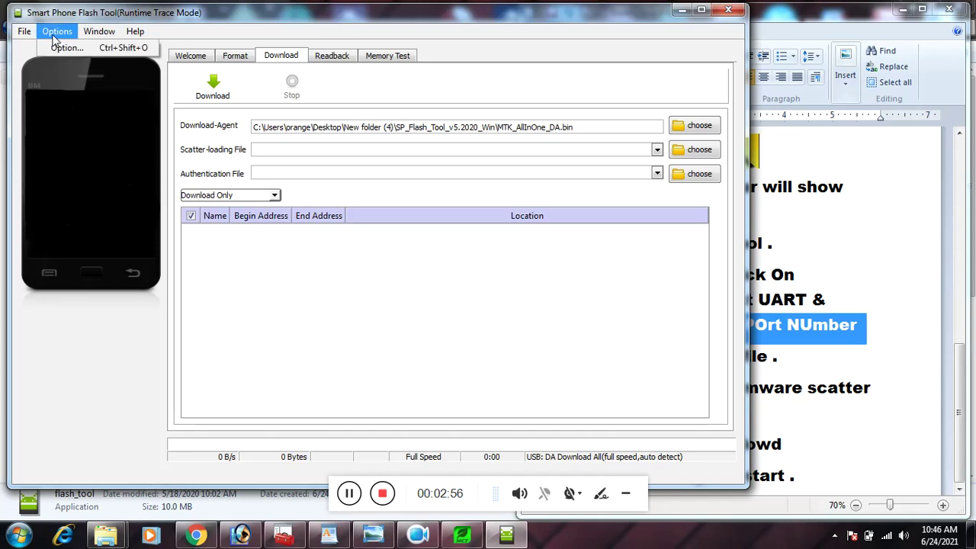
click(59, 52)
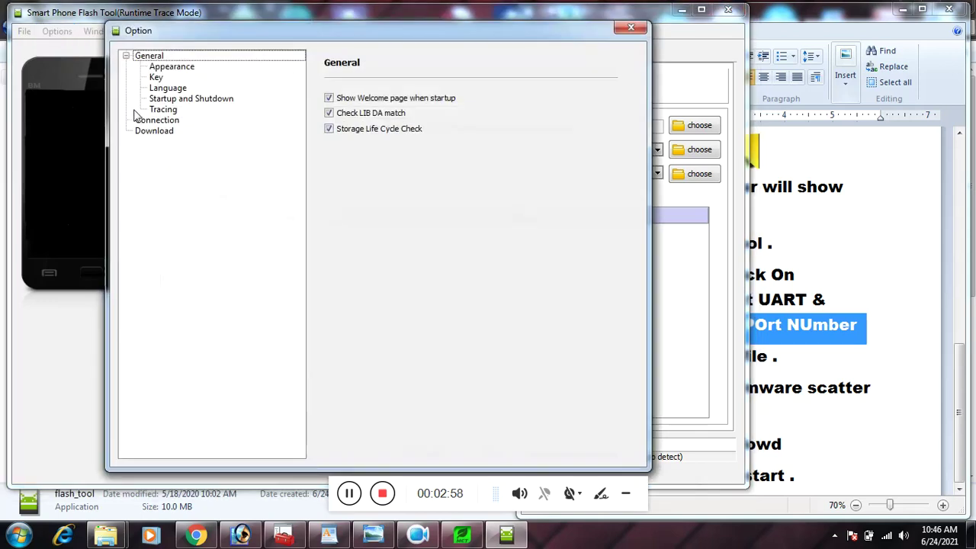
click(155, 122)
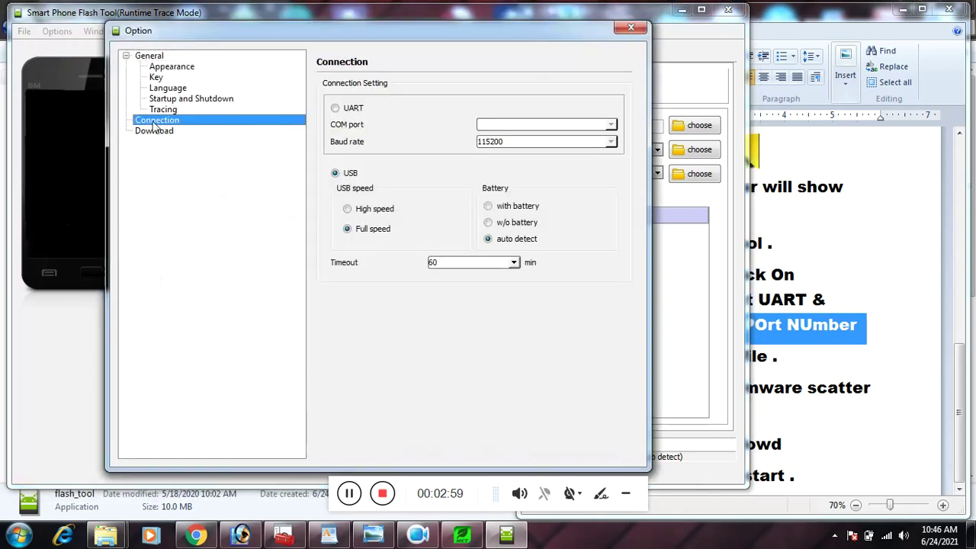
click(349, 111)
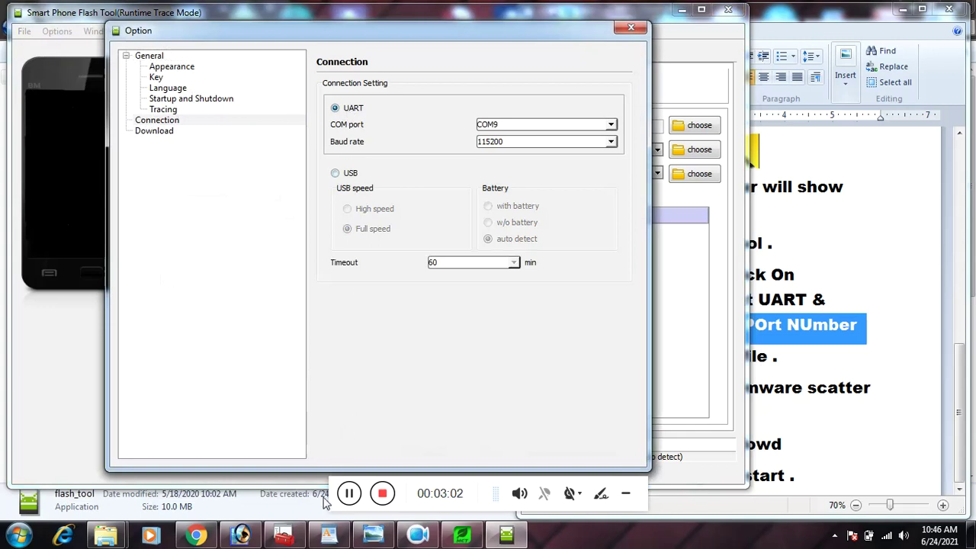
Check the MediaTek port number in Device Manager, then set the UART connection to COM9 with a baud rate of 921600.
mouse_move(284, 535)
click(262, 463)
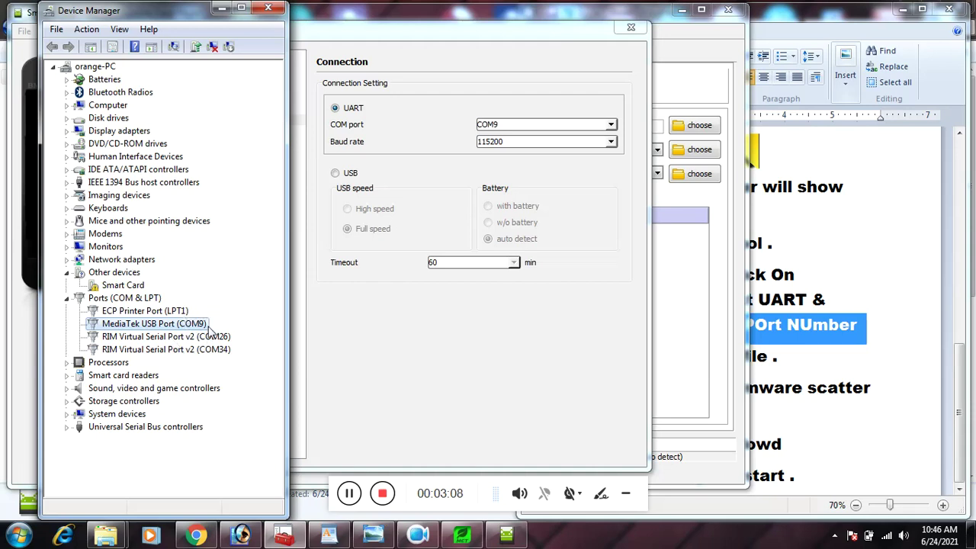
click(494, 126)
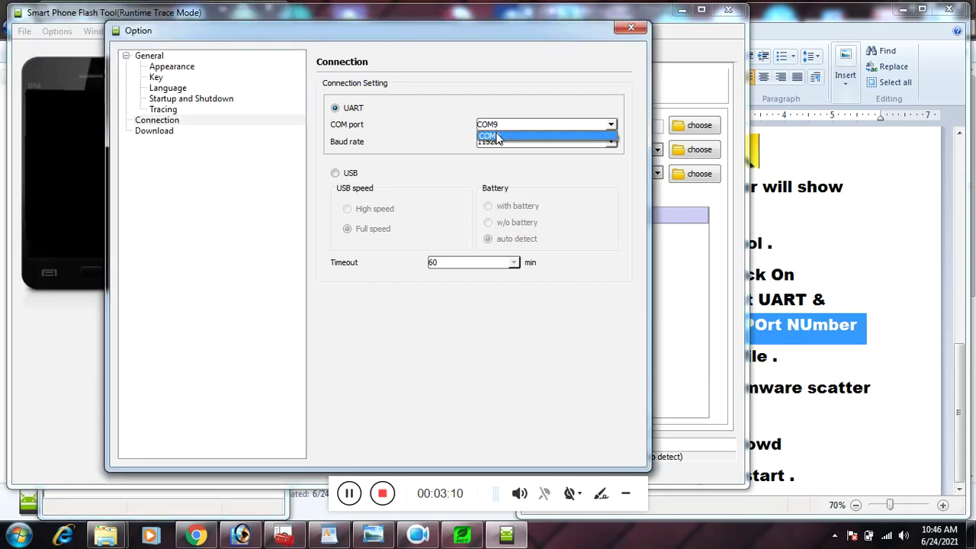
click(496, 136)
click(494, 144)
click(493, 156)
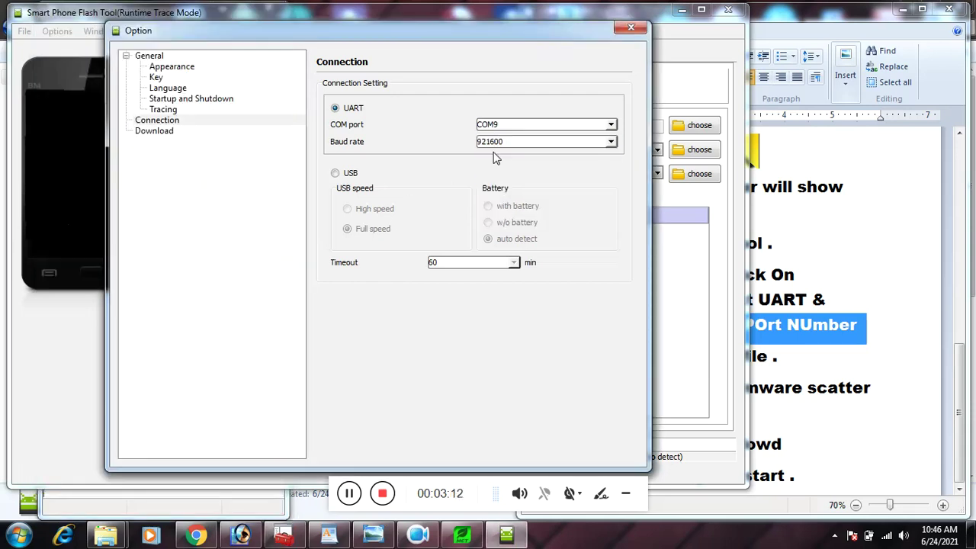
click(629, 29)
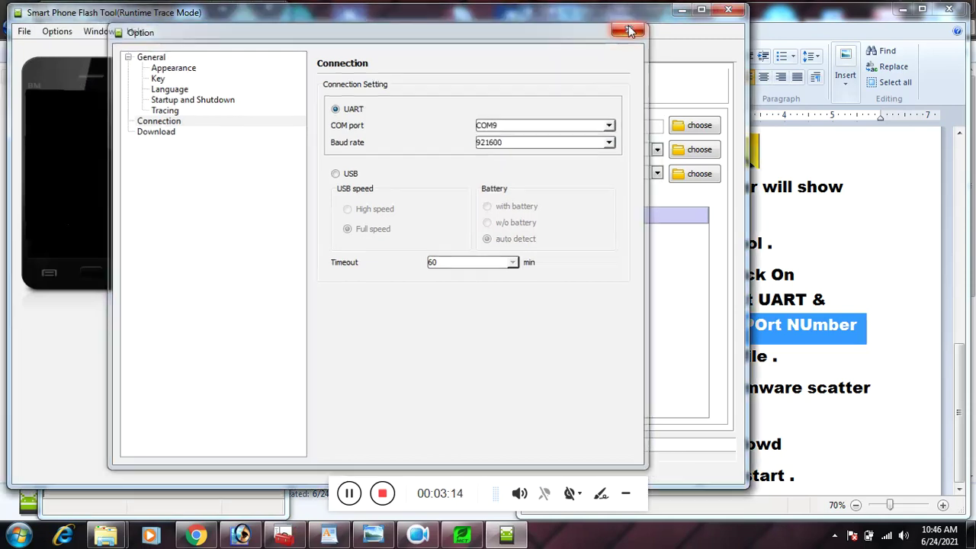
Following guide step 9, load DA File.bin from the DA File folder in the desktop's New folder (5) as the Download-Agent.
click(822, 21)
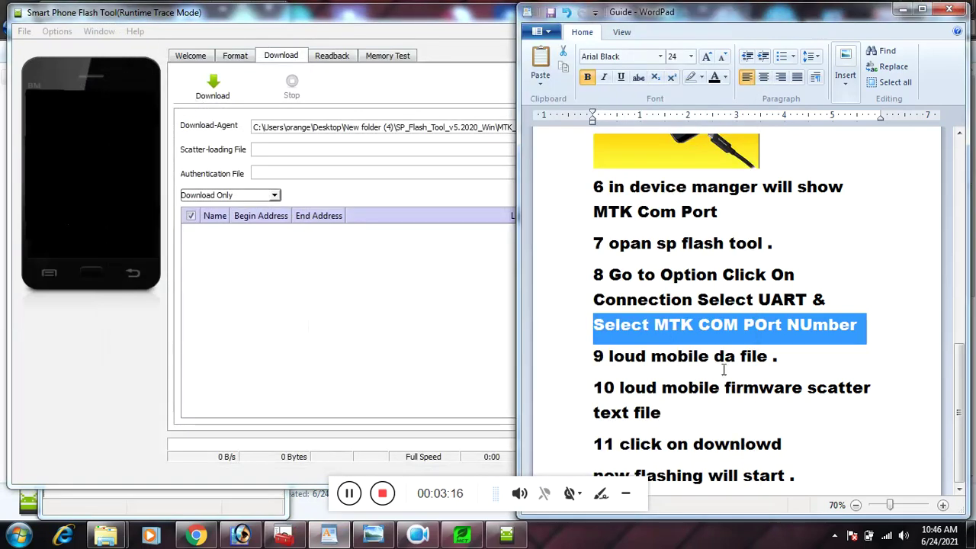
mouse_move(596, 355)
mouse_down()
mouse_move(768, 357)
mouse_move(593, 357)
mouse_up()
click(756, 359)
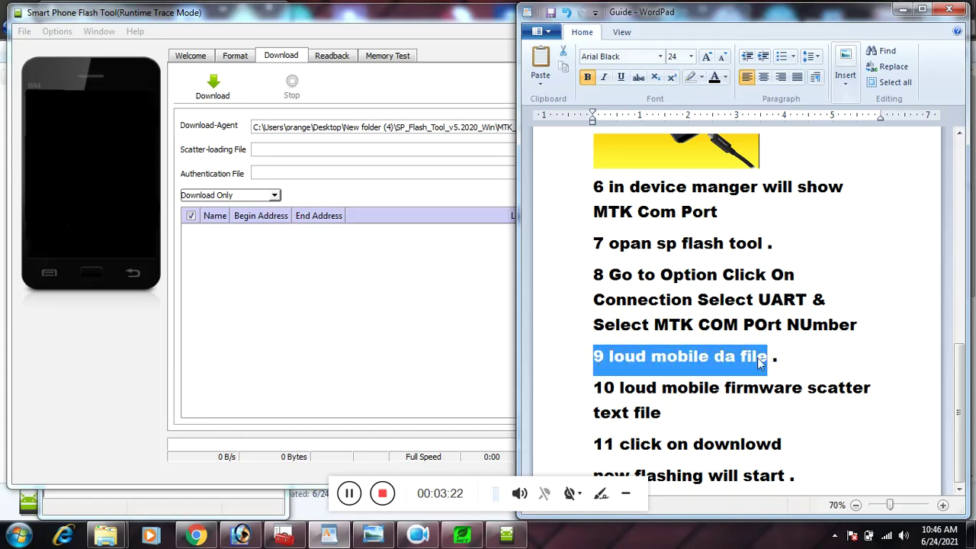
click(346, 338)
click(688, 126)
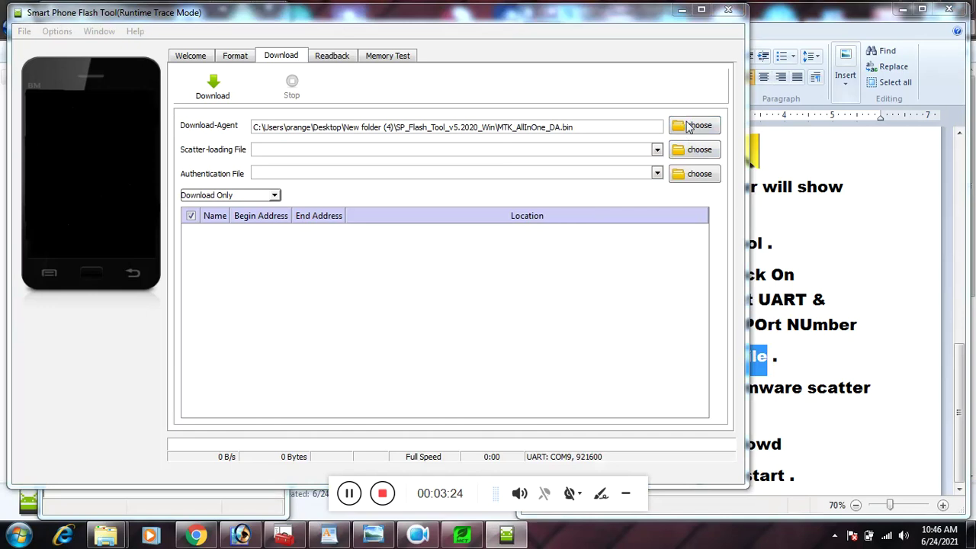
click(120, 55)
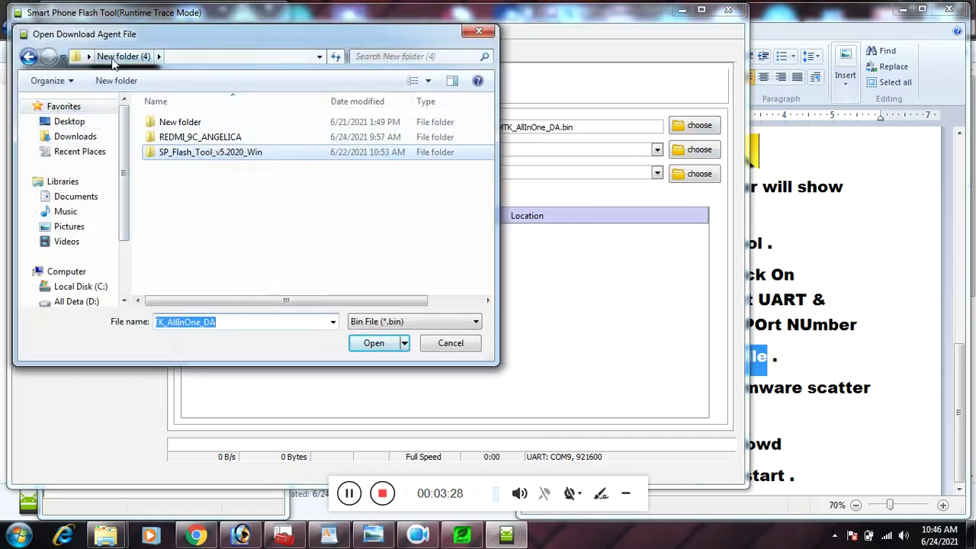
click(69, 123)
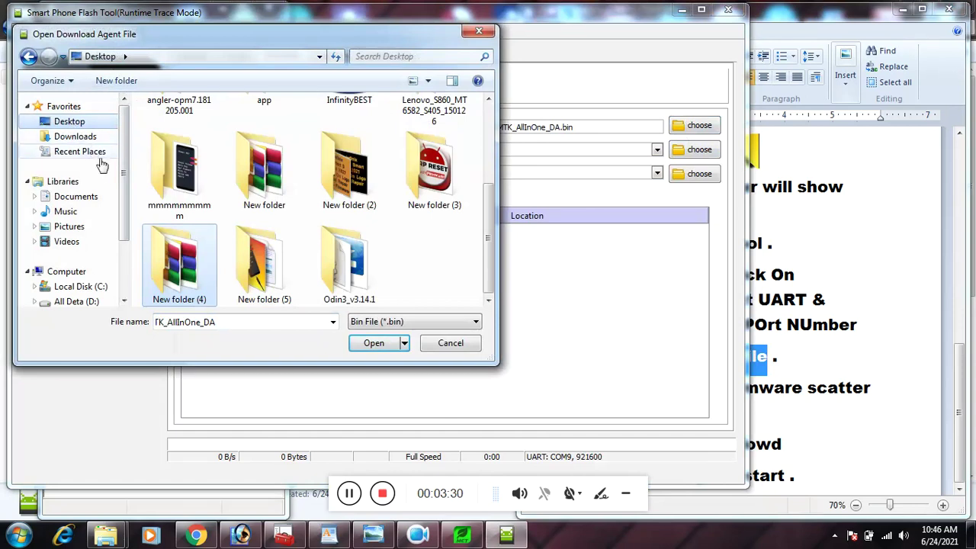
double_click(239, 263)
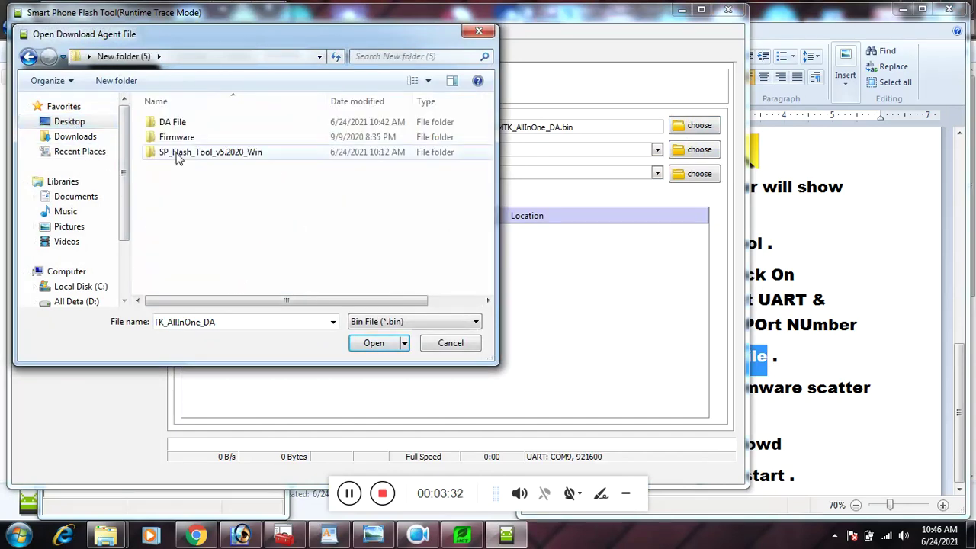
click(171, 126)
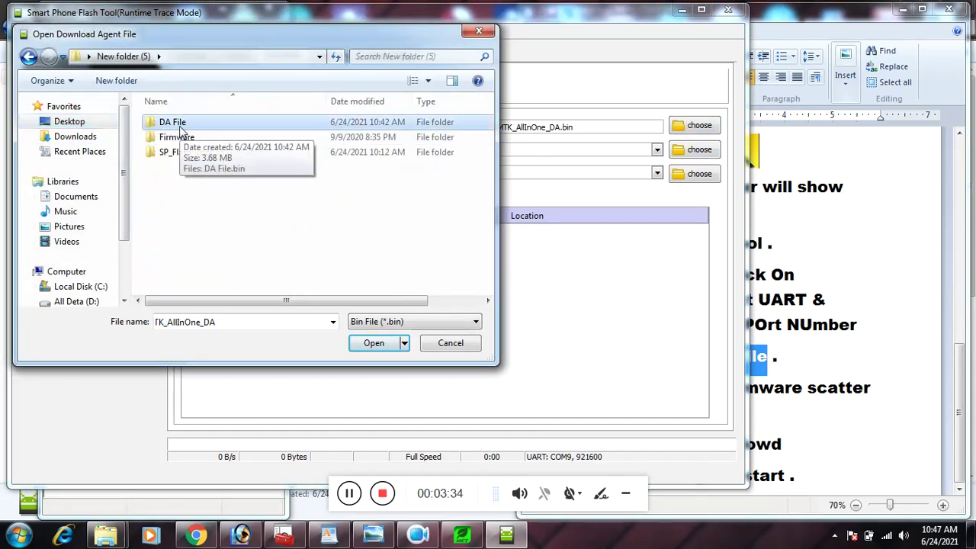
double_click(177, 128)
click(181, 130)
double_click(182, 130)
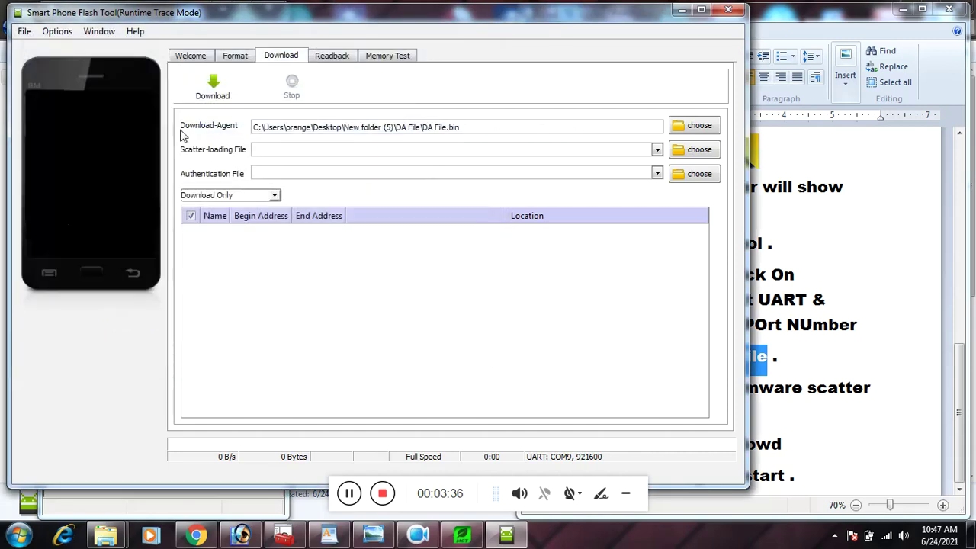
Following guide step 10, load MT6765_Android_scatter.txt from the Firmware folder in the desktop's New folder (5) as the Scatter-loading File.
click(864, 249)
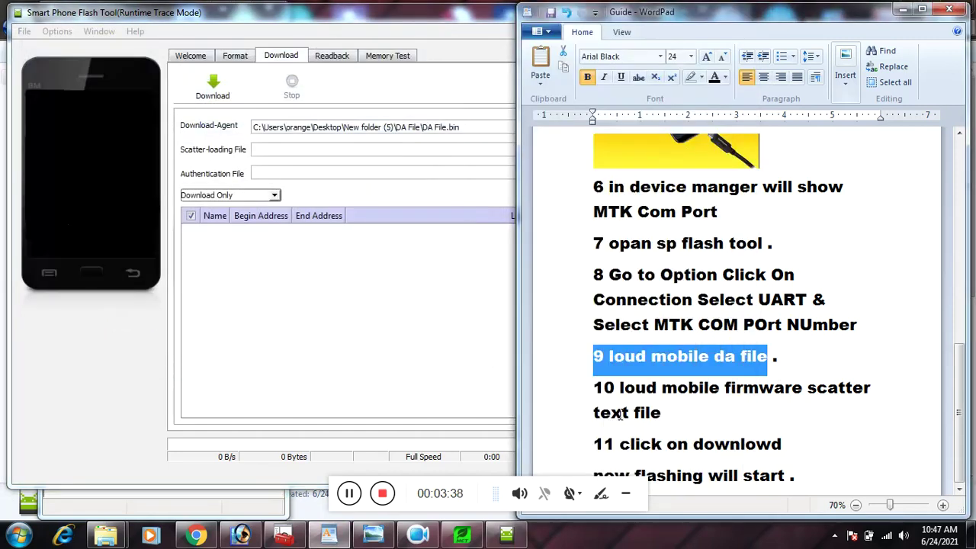
click(596, 391)
drag(596, 388, 657, 414)
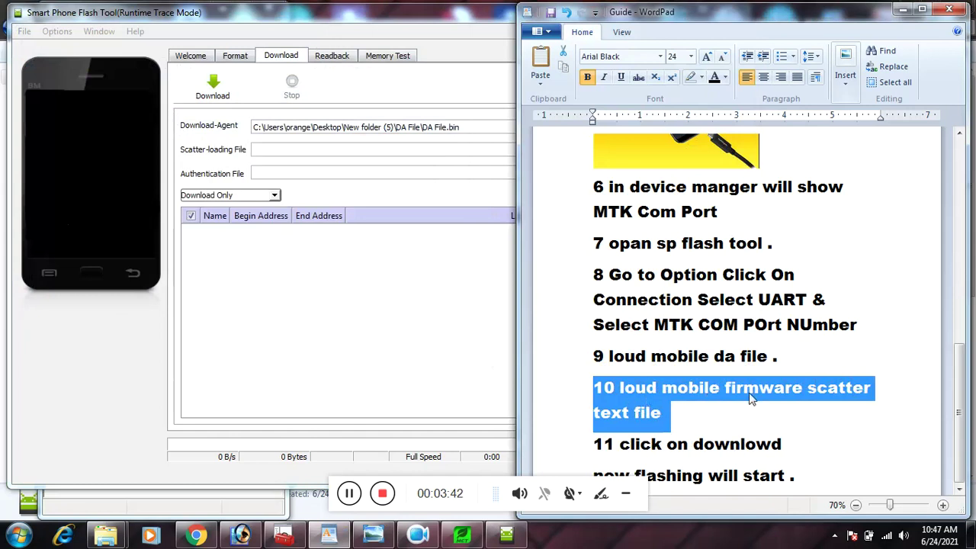
click(343, 255)
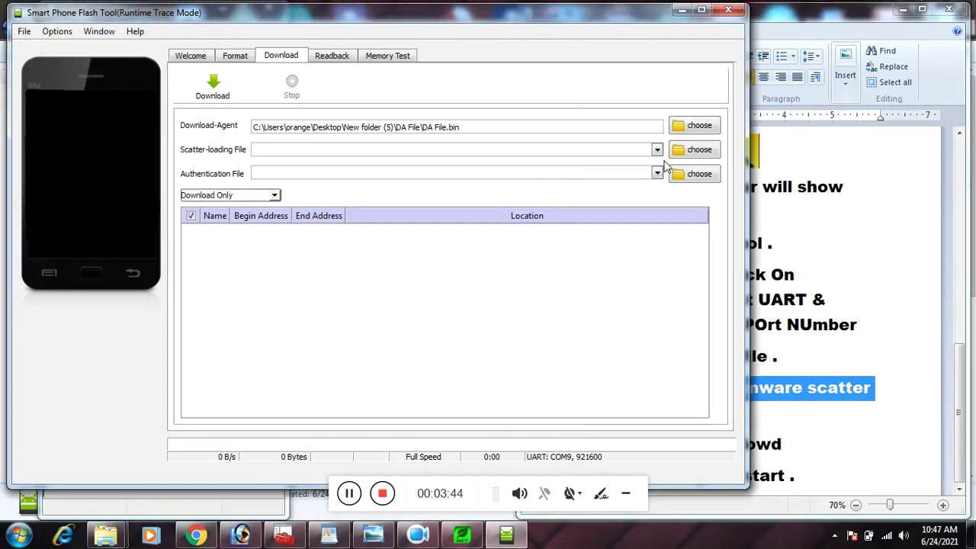
click(685, 152)
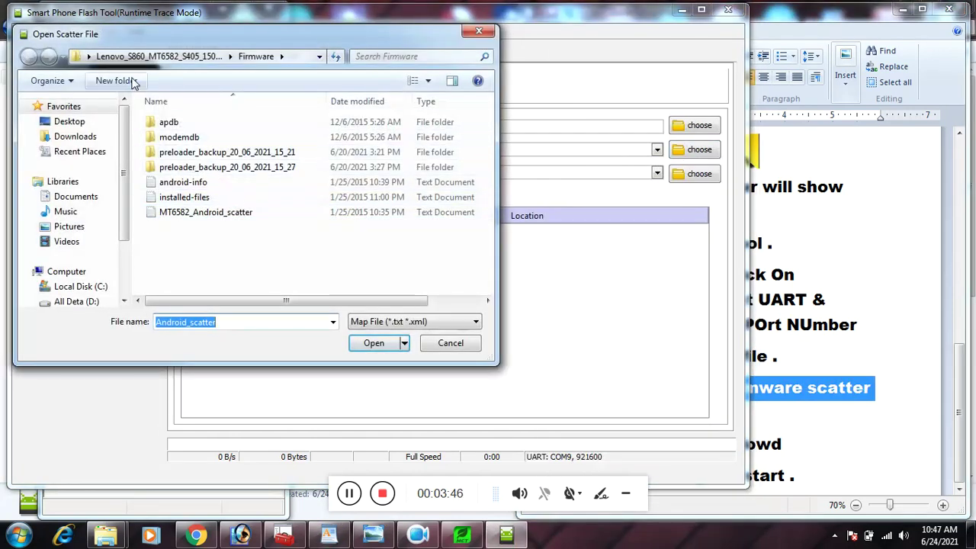
click(70, 122)
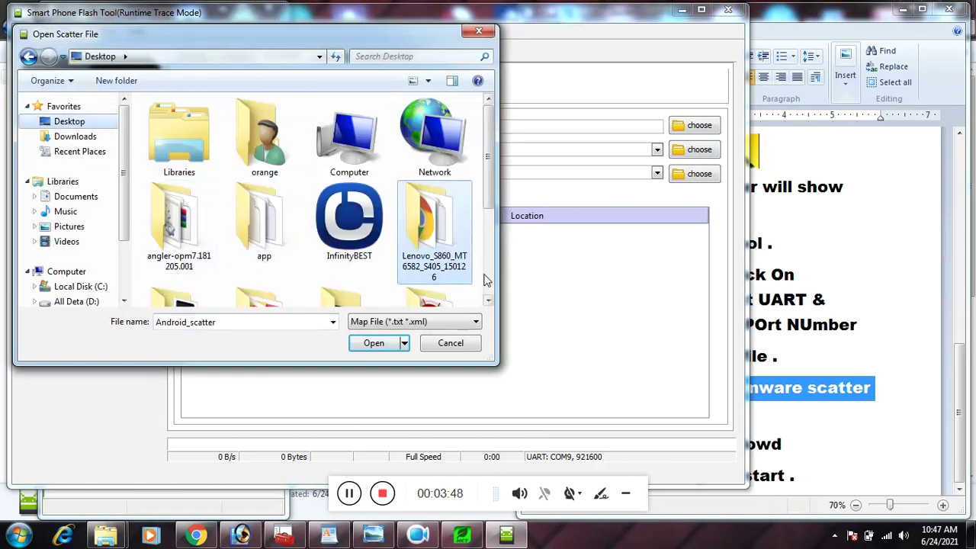
click(488, 275)
double_click(282, 262)
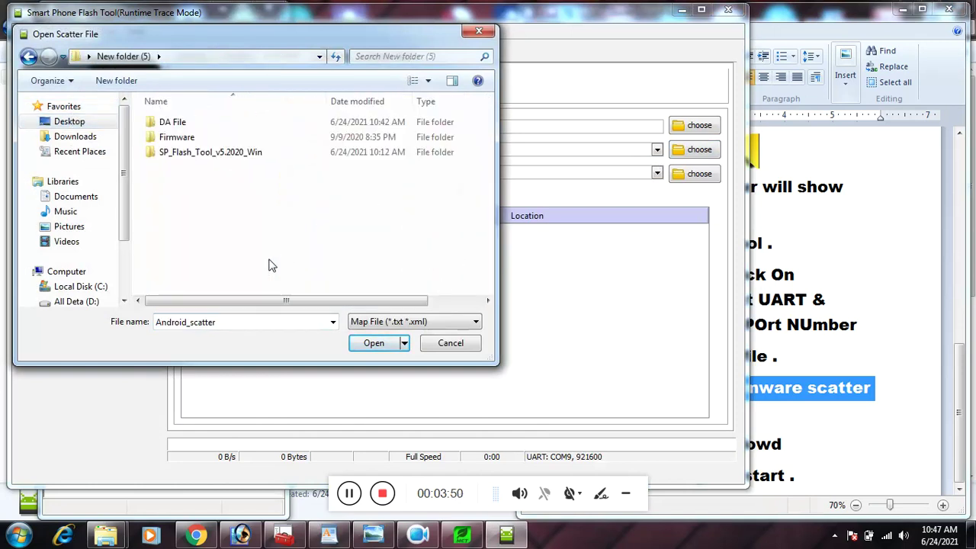
double_click(172, 139)
double_click(160, 139)
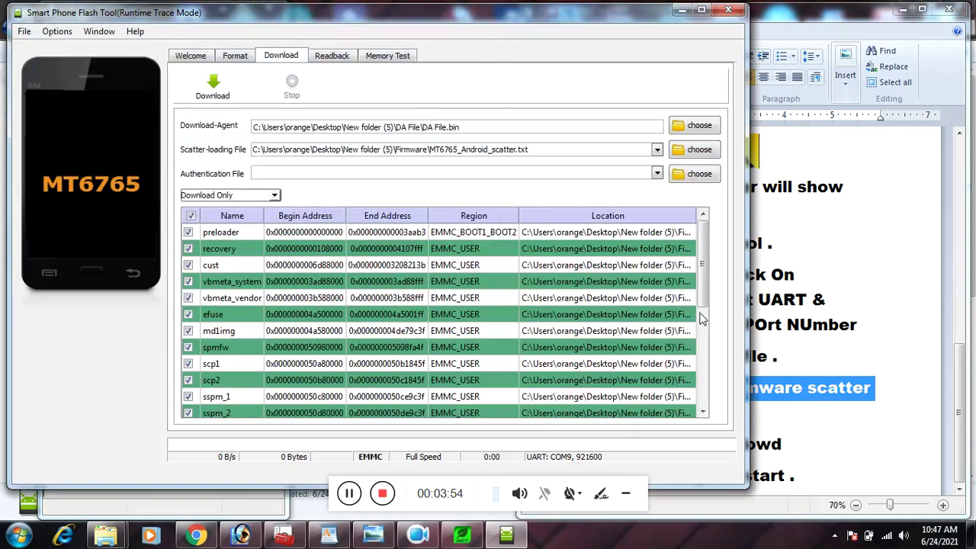
Following guide step 11, flash all the listed partitions in Download Only mode with Device Manager in view, and dismiss the completion notice.
click(959, 381)
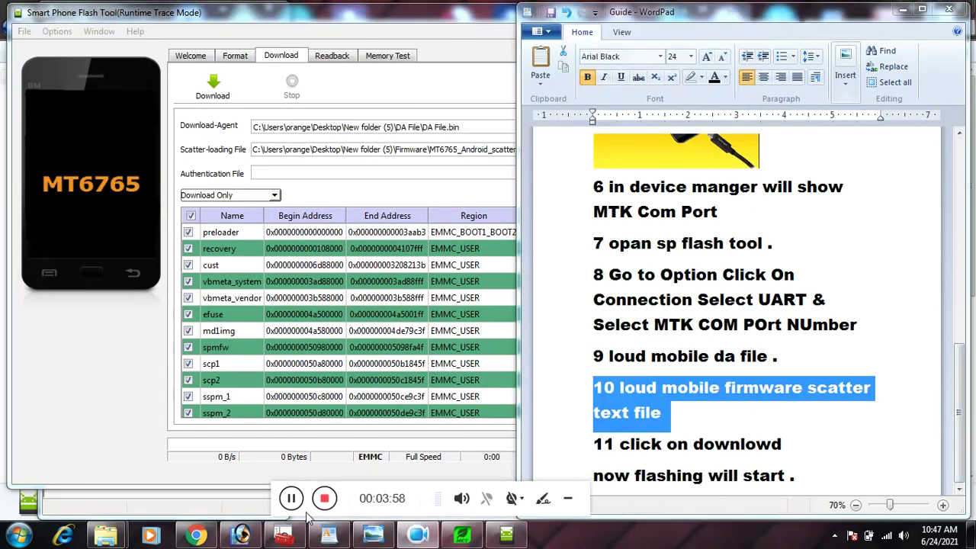
click(598, 445)
drag(598, 444, 810, 447)
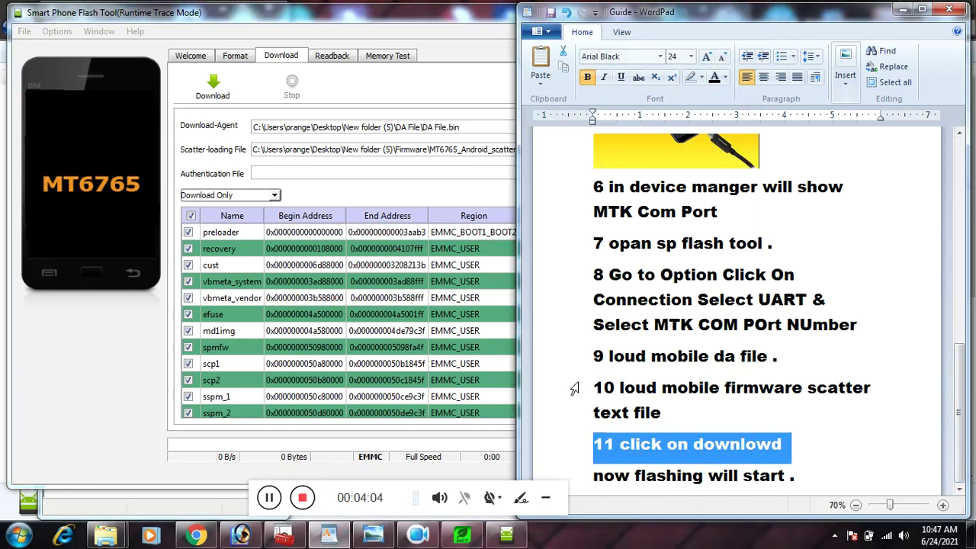
click(382, 27)
drag(320, 28, 515, 11)
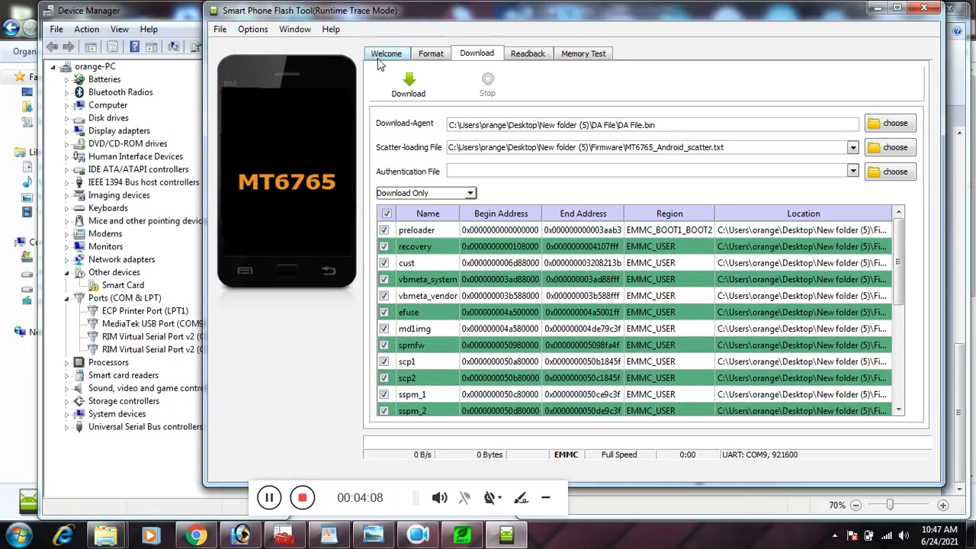
click(407, 86)
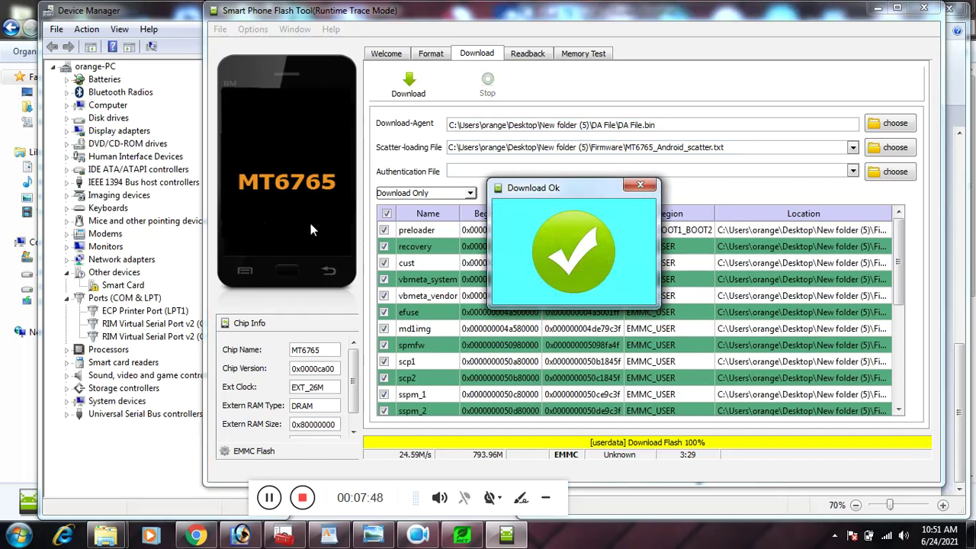
click(640, 184)
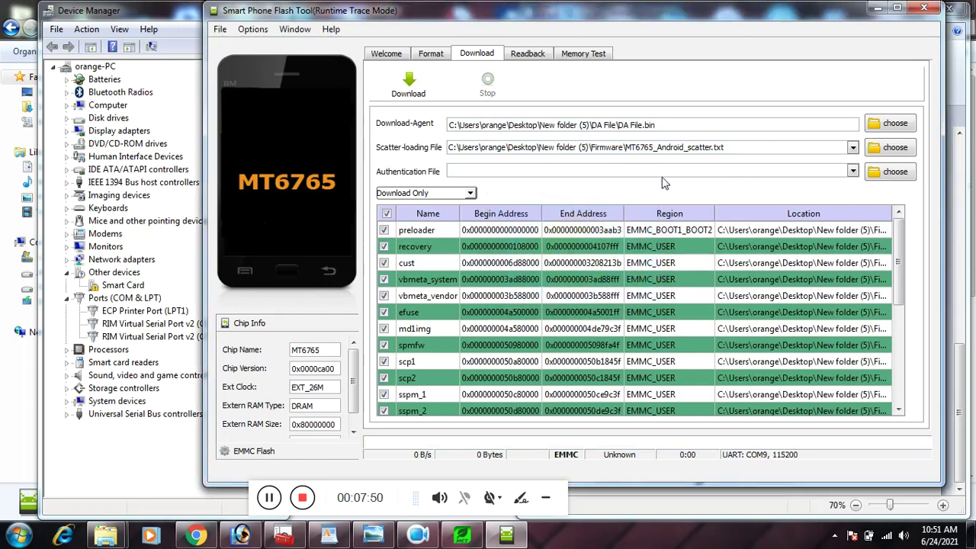
Clear the desktop by closing Smart Phone Flash Tool, Device Manager and the SP_Flash_Tool_v5.2020_Win folder, and minimizing the WordPad guide.
click(924, 10)
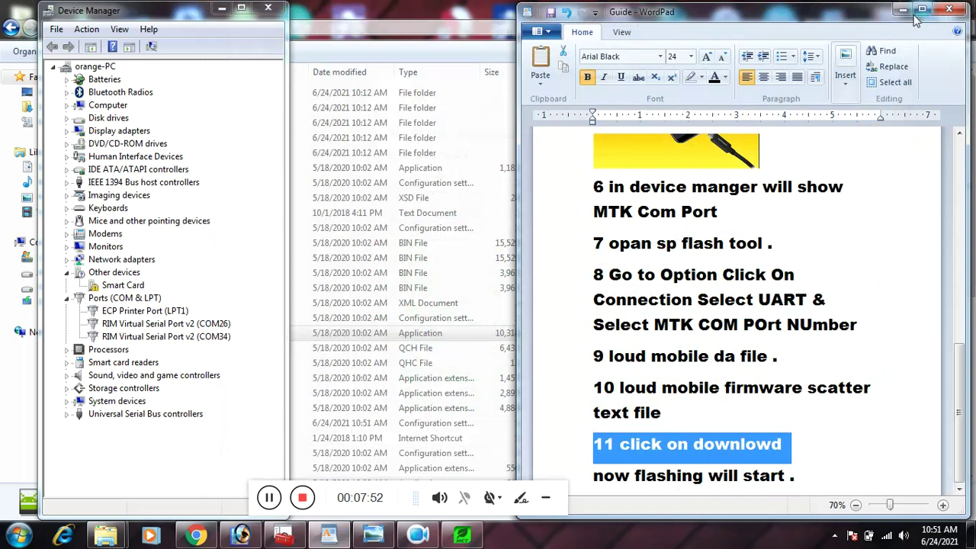
click(908, 9)
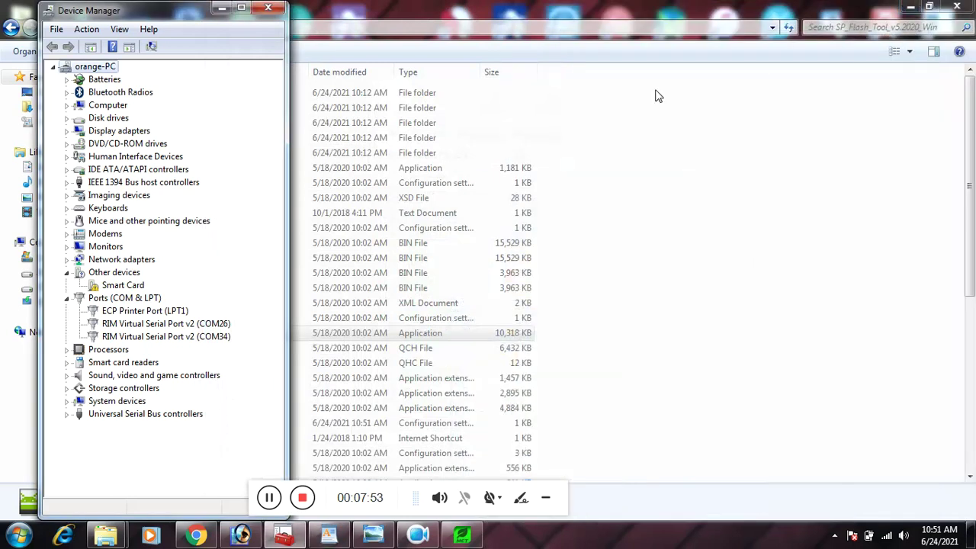
click(268, 9)
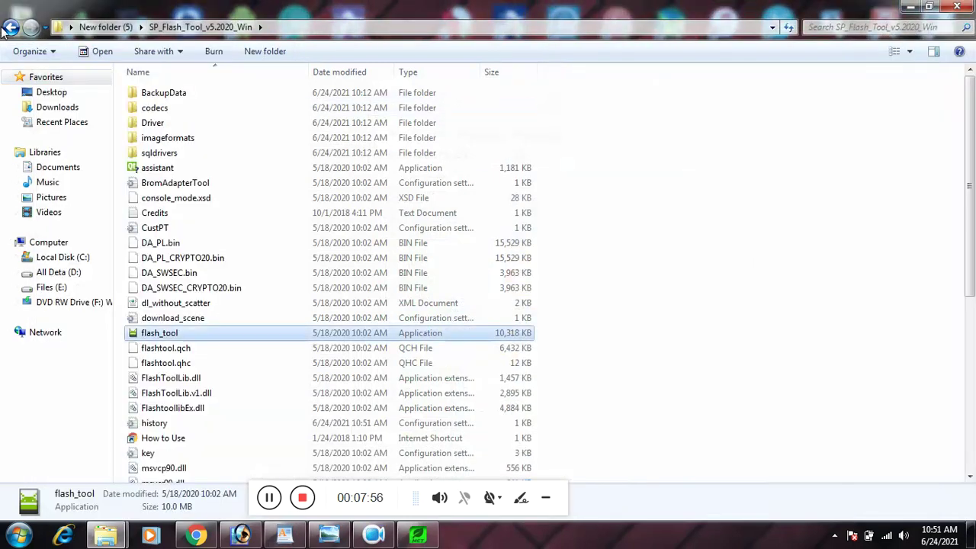
click(957, 8)
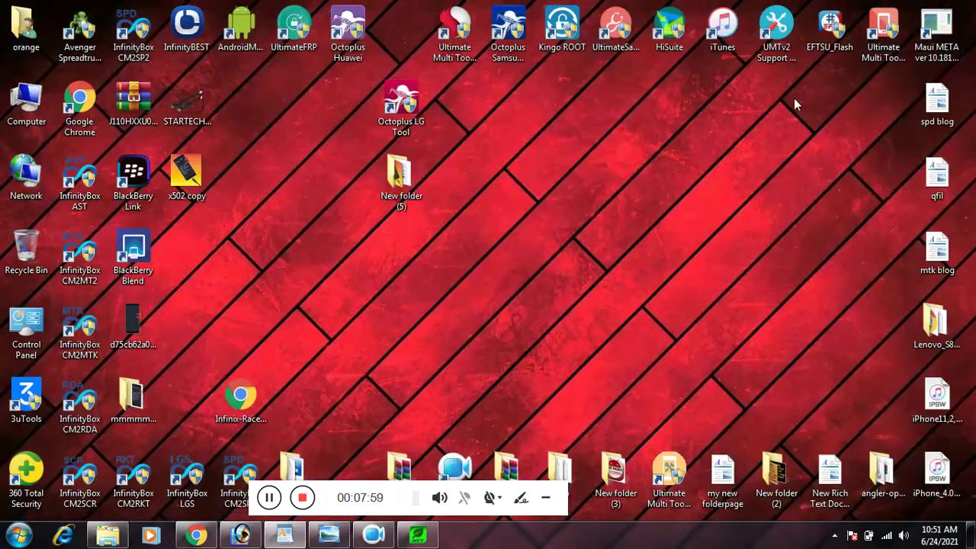